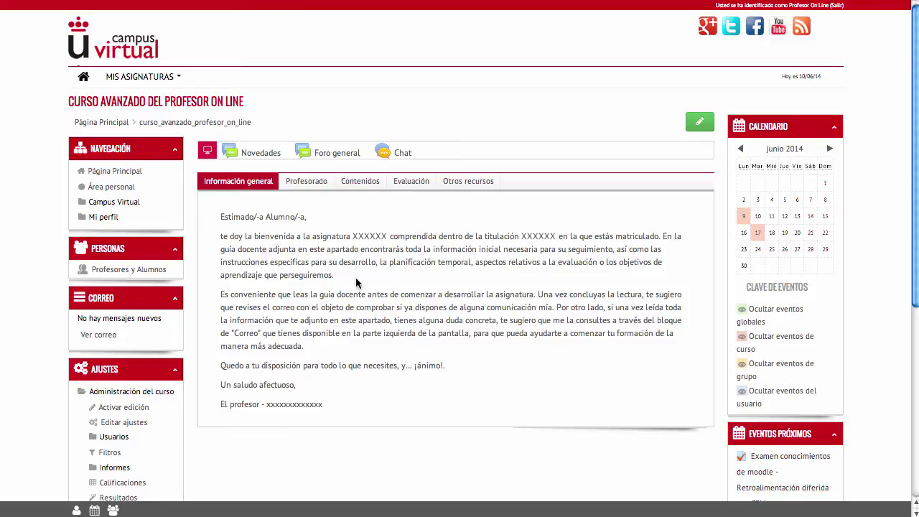
- Open the course's question bank and display the questions in the Tema 1 category
{"action": "scroll", "coordinate": [270, 285], "scroll_direction": "down", "scroll_amount": 2}
{"action": "scroll", "coordinate": [270, 285], "scroll_direction": "down", "scroll_amount": 2}
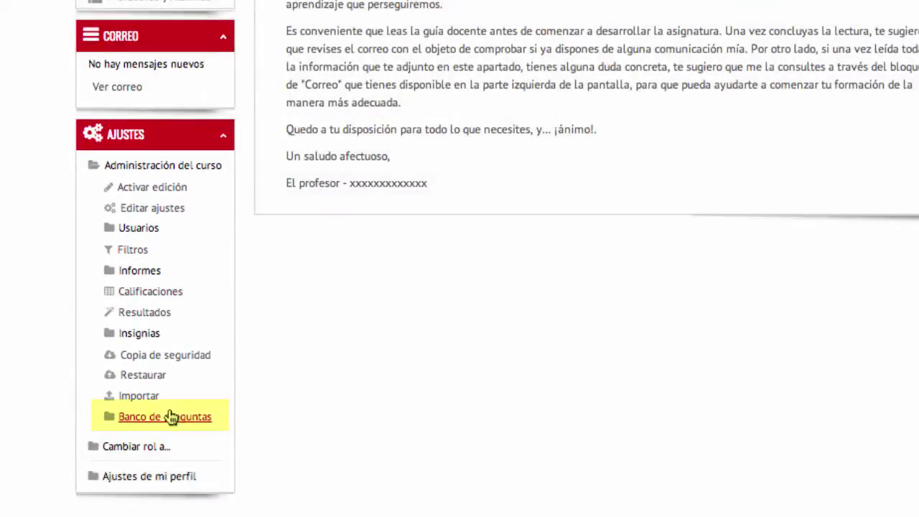
{"action": "left_click", "coordinate": [170, 417]}
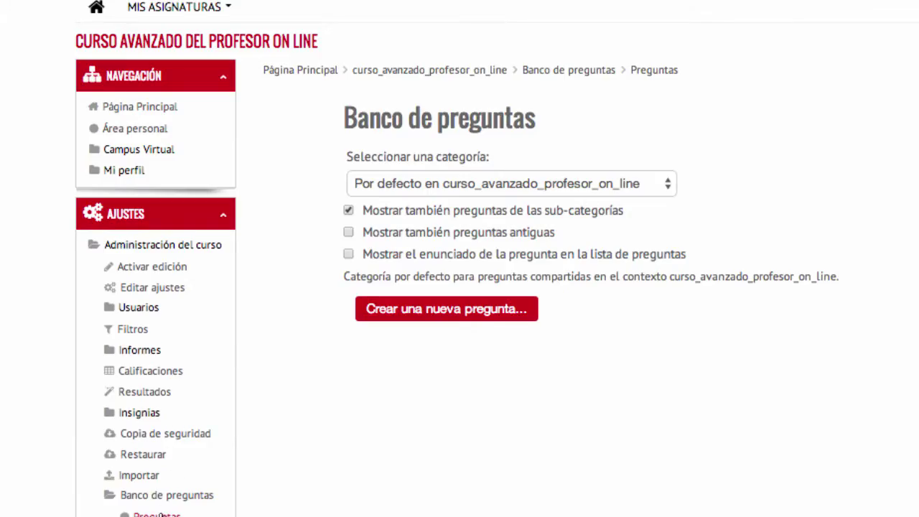
{"action": "scroll", "coordinate": [161, 511], "scroll_direction": "down", "scroll_amount": 1}
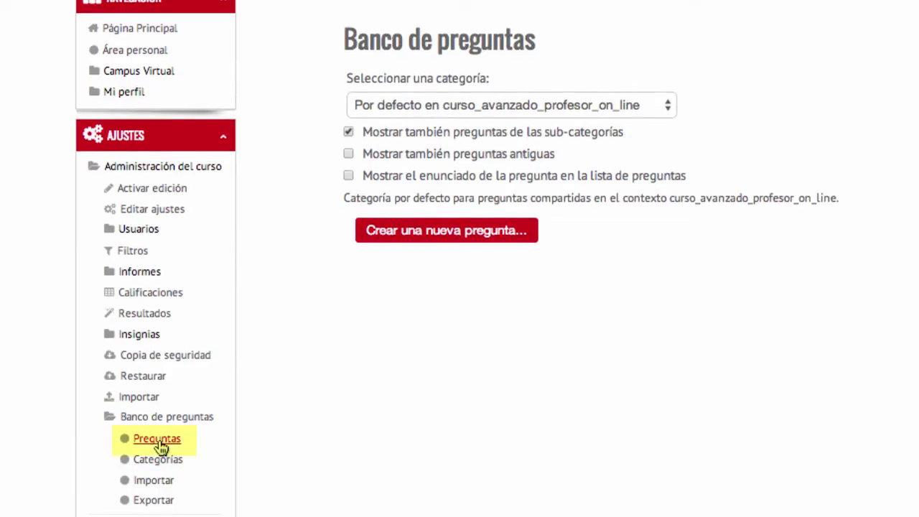
{"action": "left_click", "coordinate": [660, 106]}
{"action": "left_click", "coordinate": [631, 125]}
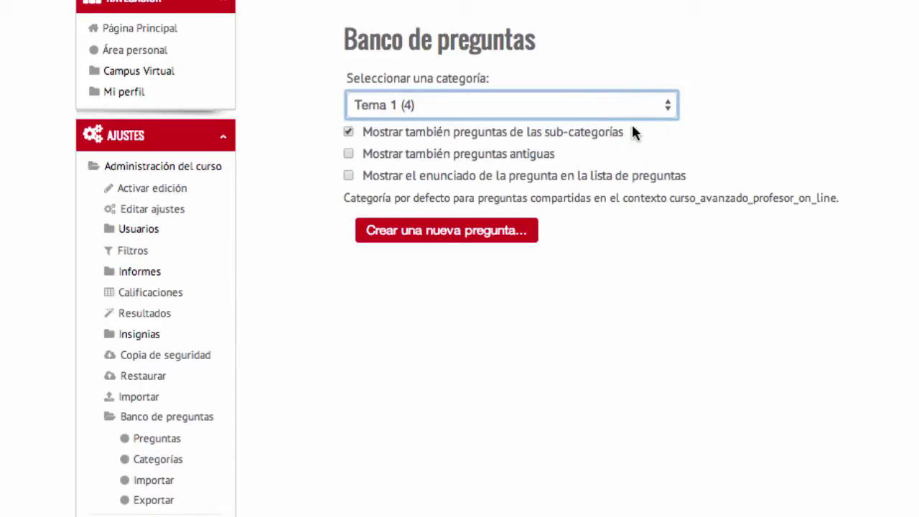
{"action": "scroll", "coordinate": [502, 119], "scroll_direction": "down", "scroll_amount": 3}
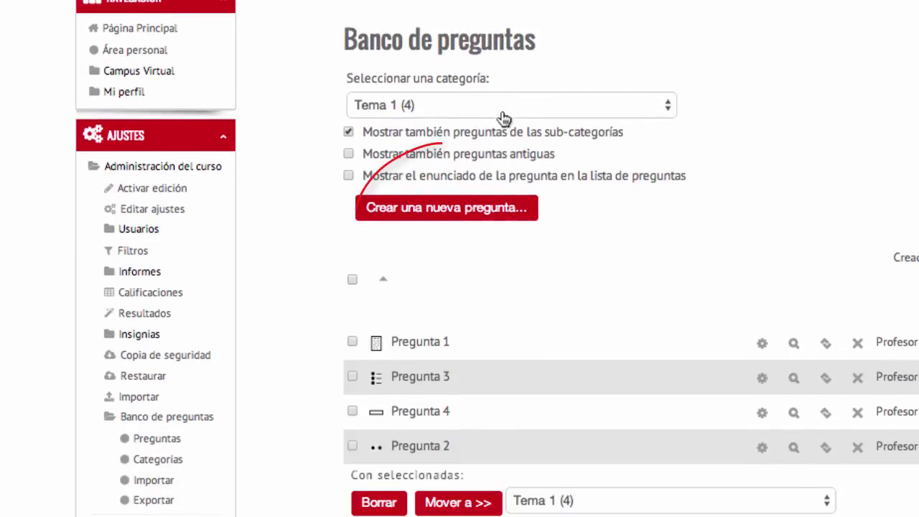
- Create a new question of type Numérica in Tema 1 and name it "Pregunta 5"
{"action": "left_click", "coordinate": [473, 209]}
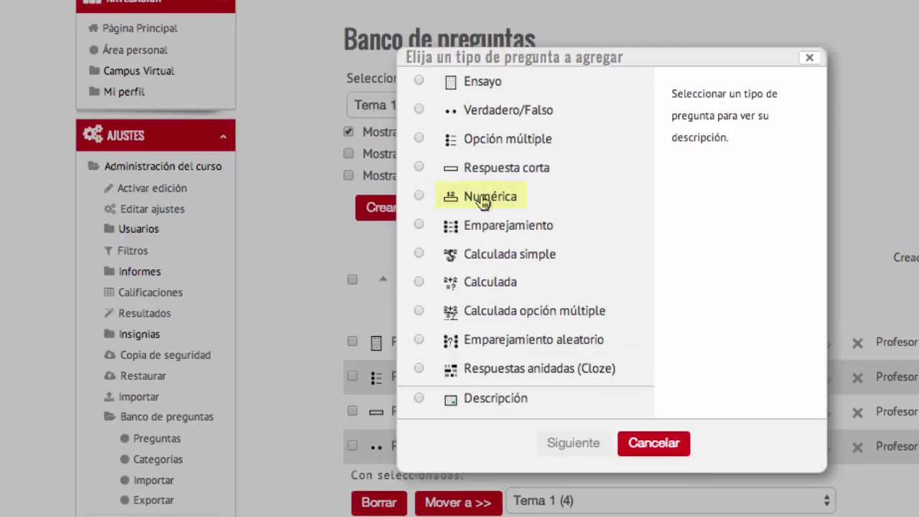
{"action": "left_click", "coordinate": [483, 203]}
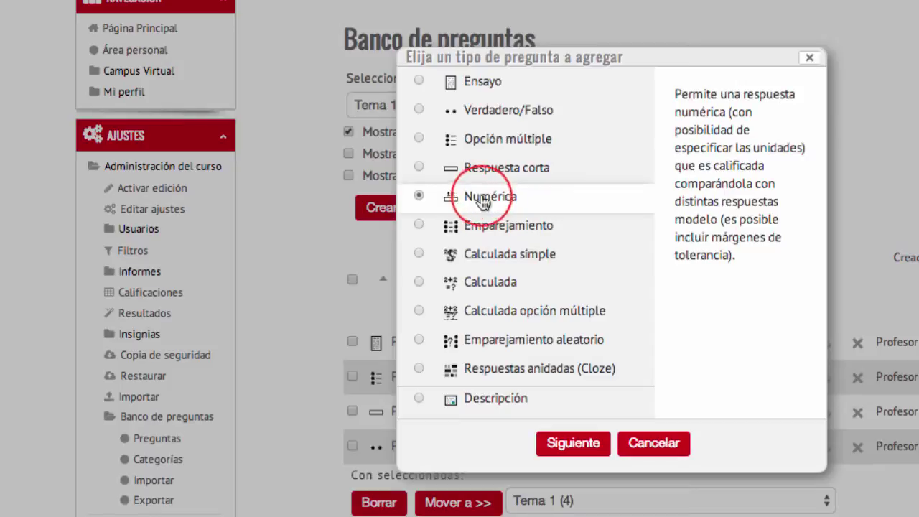
{"action": "left_click", "coordinate": [585, 448]}
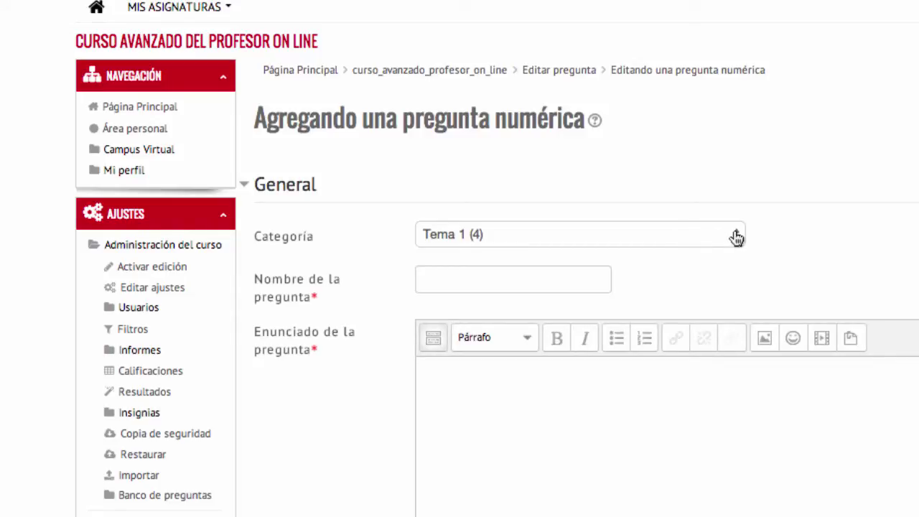
{"action": "left_click", "coordinate": [479, 286]}
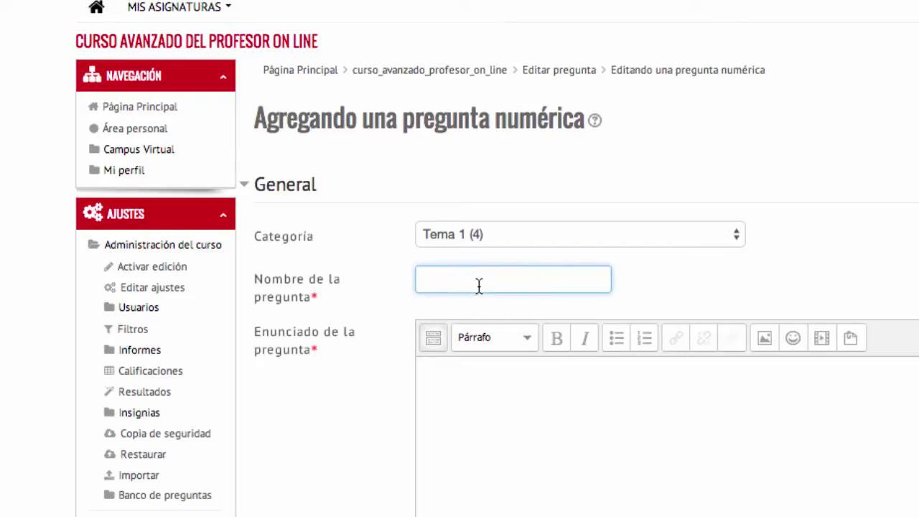
{"action": "type", "text": "Pregunta 5"}
- Enter the question text "¿Cuántos tipos de preguntas tiene Moodle para hacer exámenes on line?"
{"action": "scroll", "coordinate": [482, 187], "scroll_direction": "down", "scroll_amount": 5}
{"action": "left_click", "coordinate": [482, 187]}
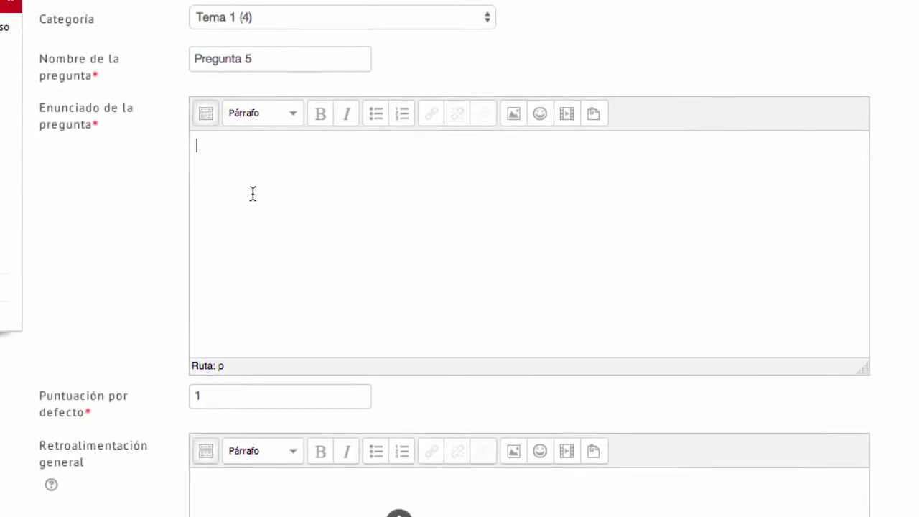
{"action": "type", "text": "¿?"}
{"action": "key", "text": "Left"}
{"action": "type", "text": "Cuántos tipos de pre"}
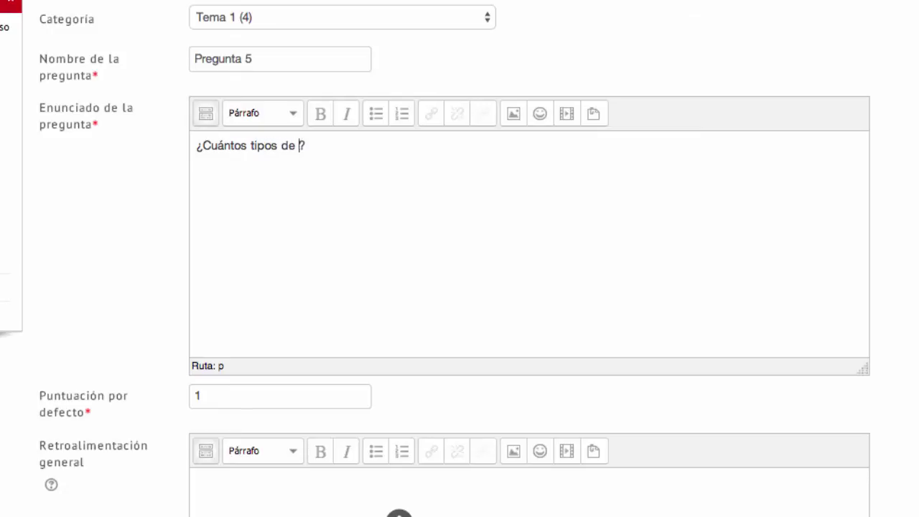
{"action": "type", "text": "guntas tiene Mo"}
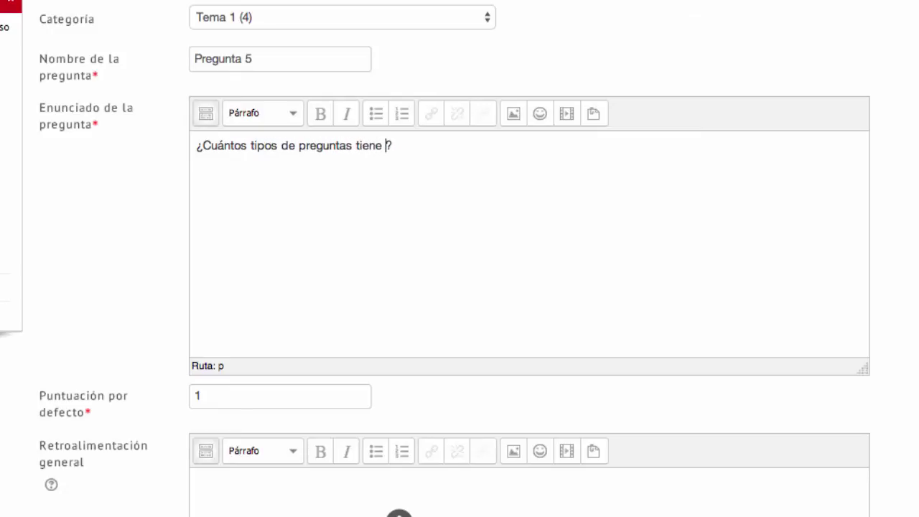
{"action": "type", "text": "odle"}
{"action": "type", "text": " para ha"}
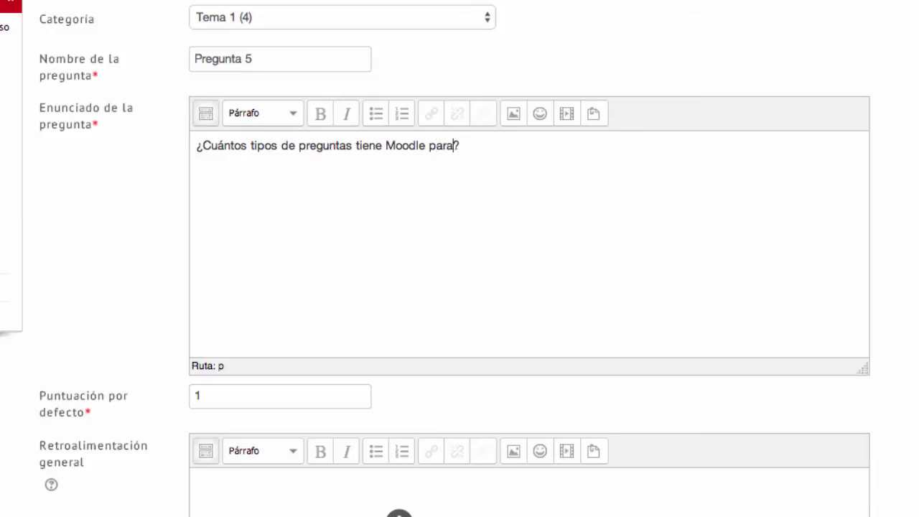
{"action": "type", "text": "cer exámenes o"}
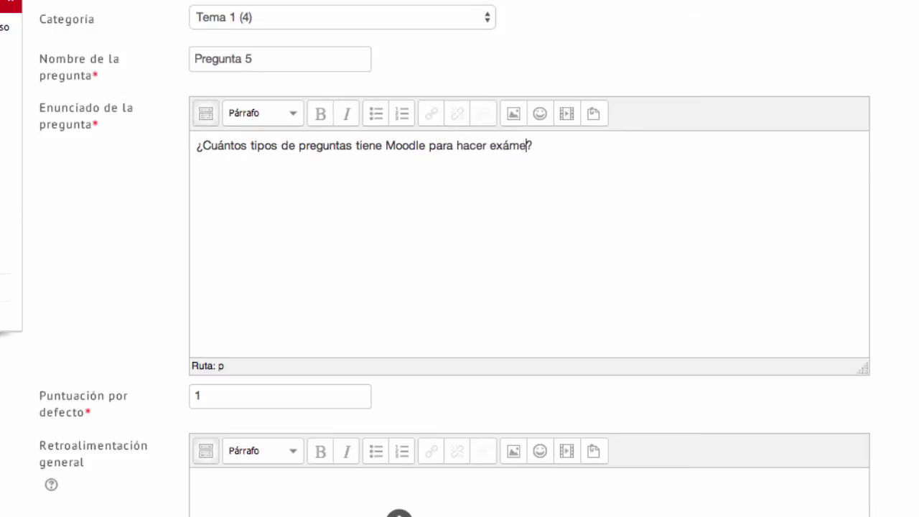
{"action": "type", "text": "n line"}
- Examine the question's default score and general feedback fields
{"action": "scroll", "coordinate": [228, 250], "scroll_direction": "down", "scroll_amount": 5}
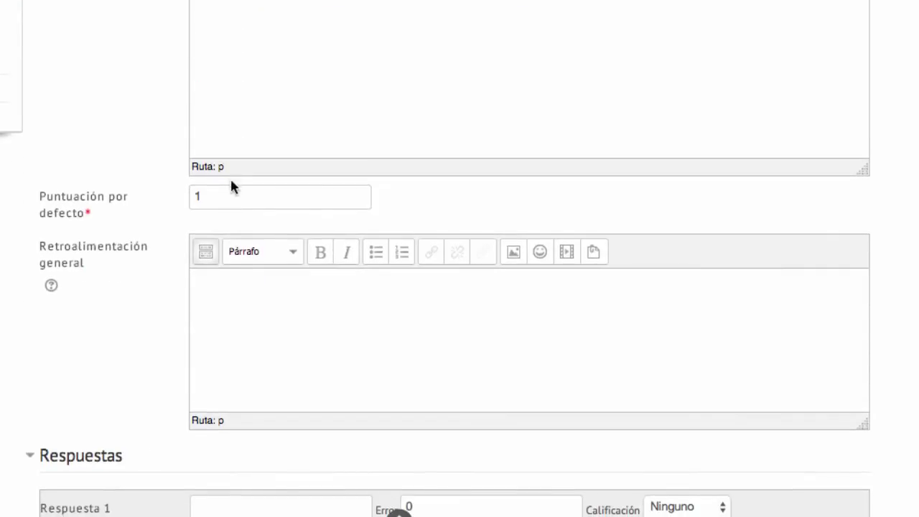
{"action": "left_click", "coordinate": [235, 193]}
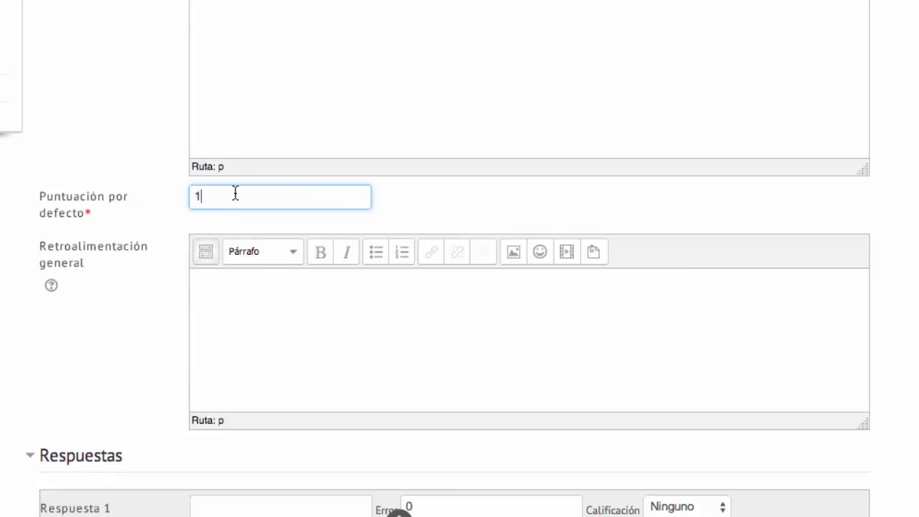
{"action": "left_click", "coordinate": [244, 312]}
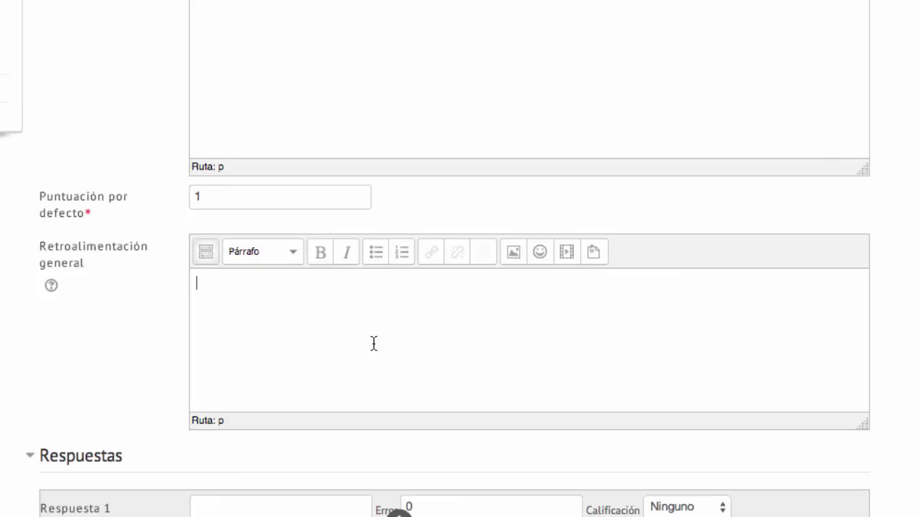
{"action": "scroll", "coordinate": [374, 343], "scroll_direction": "down", "scroll_amount": 8}
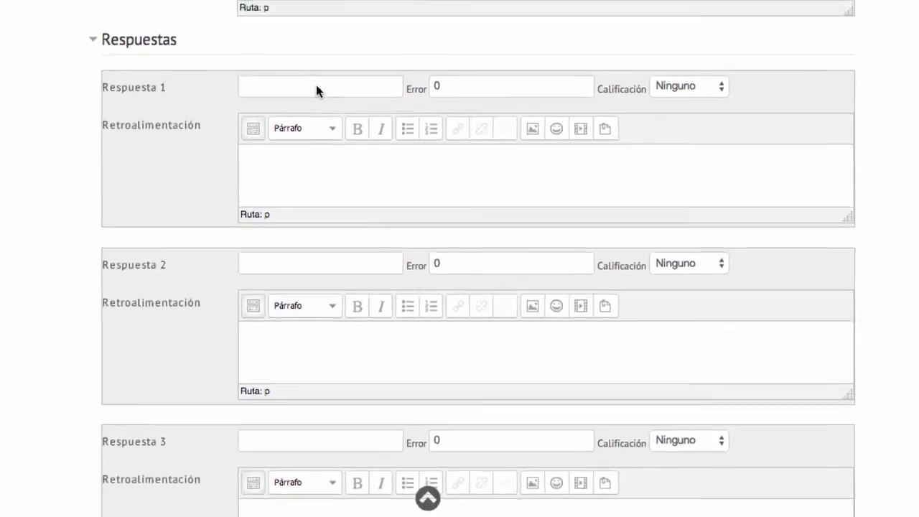
- Set Respuesta 1 to 11 with a grade of 100%, keeping its error margin at 0 and its feedback empty
{"action": "left_click", "coordinate": [276, 69]}
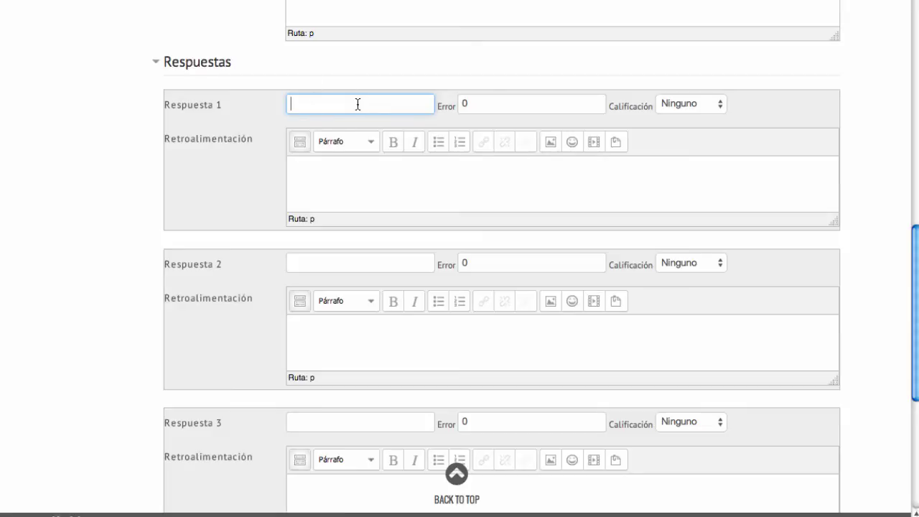
{"action": "type", "text": "11"}
{"action": "left_click", "coordinate": [720, 104]}
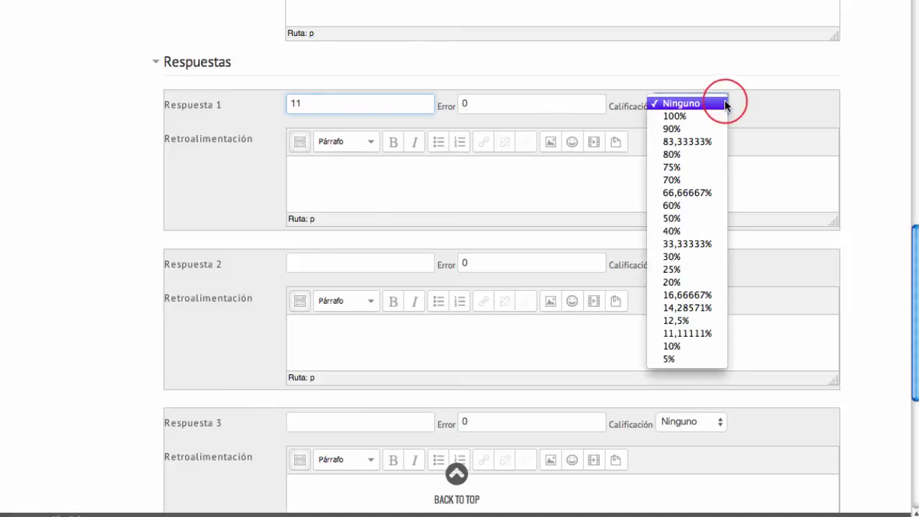
{"action": "left_click", "coordinate": [708, 117]}
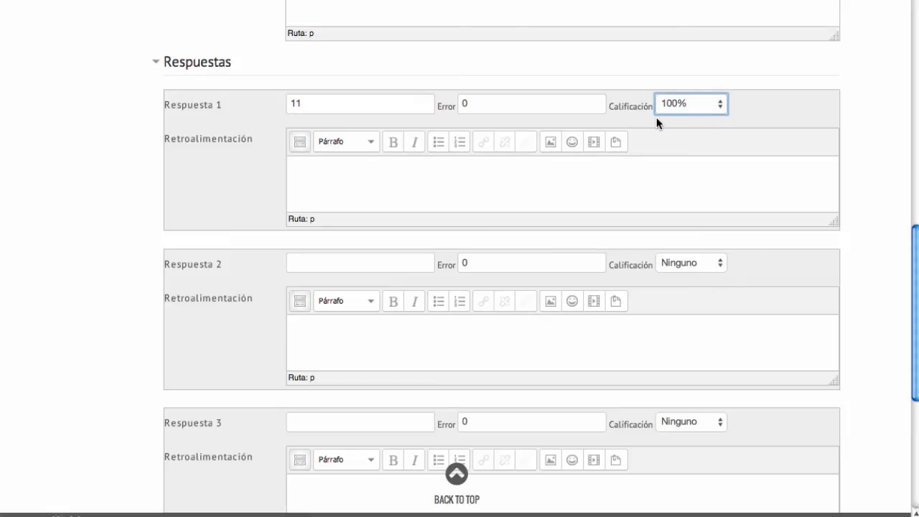
{"action": "left_click", "coordinate": [550, 102]}
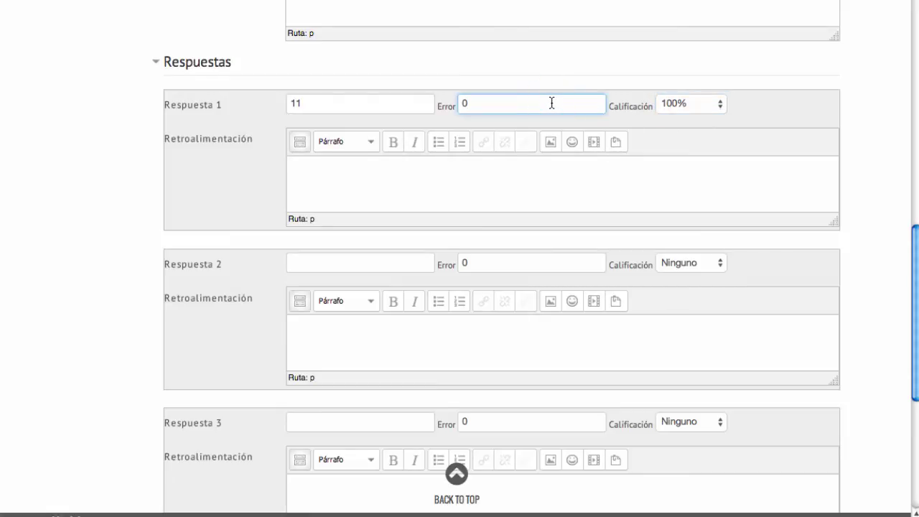
{"action": "left_click", "coordinate": [435, 170]}
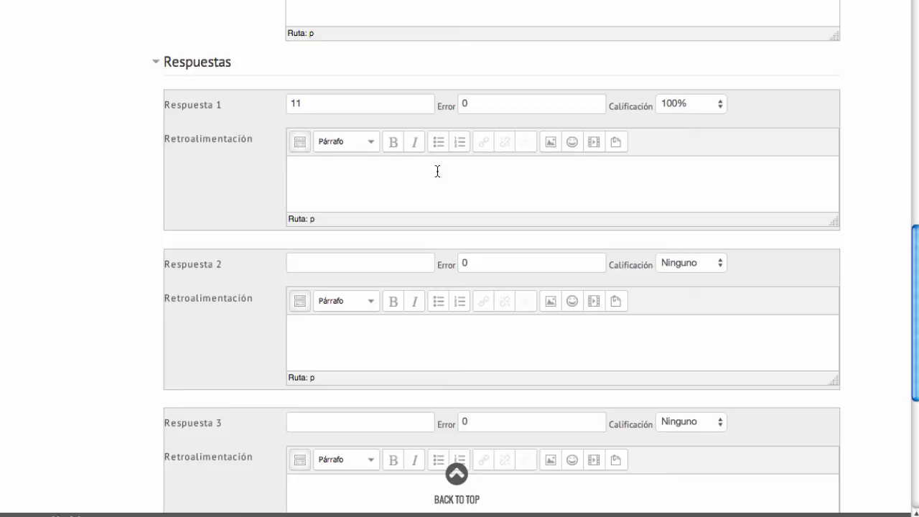
- Expand the unit handling settings and choose "Sólo la RESPUESTA-NUMÉRICA se calificará, no permitiéndose unidades"
{"action": "scroll", "coordinate": [437, 170], "scroll_direction": "down", "scroll_amount": 5}
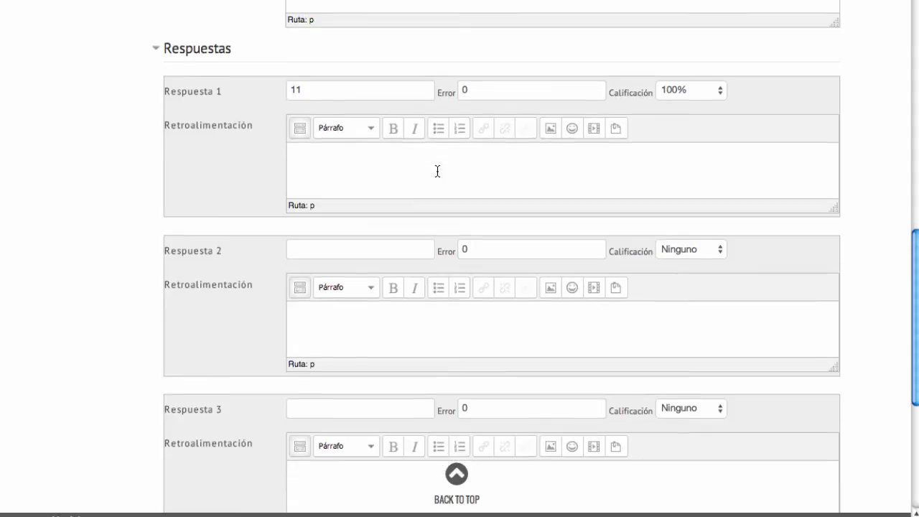
{"action": "scroll", "coordinate": [437, 173], "scroll_direction": "down", "scroll_amount": 3}
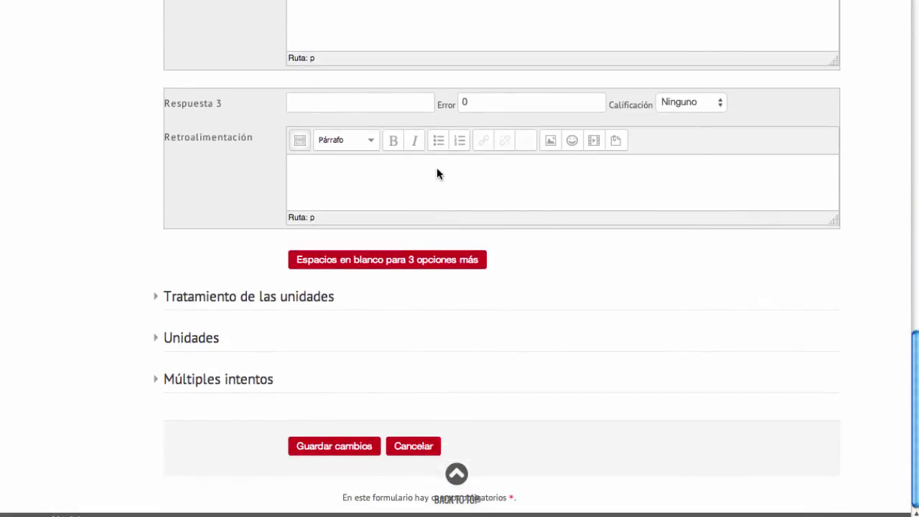
{"action": "left_click", "coordinate": [290, 302]}
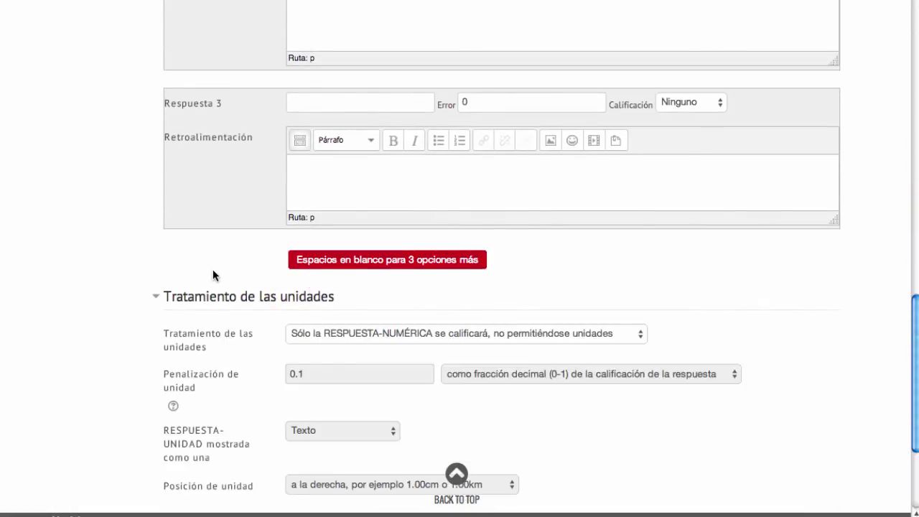
{"action": "scroll", "coordinate": [212, 272], "scroll_direction": "down", "scroll_amount": 3}
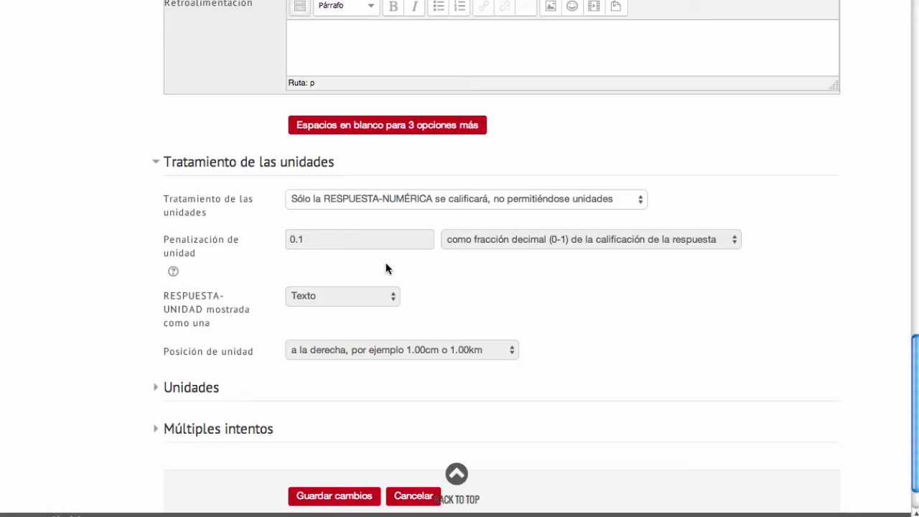
{"action": "left_click", "coordinate": [451, 199]}
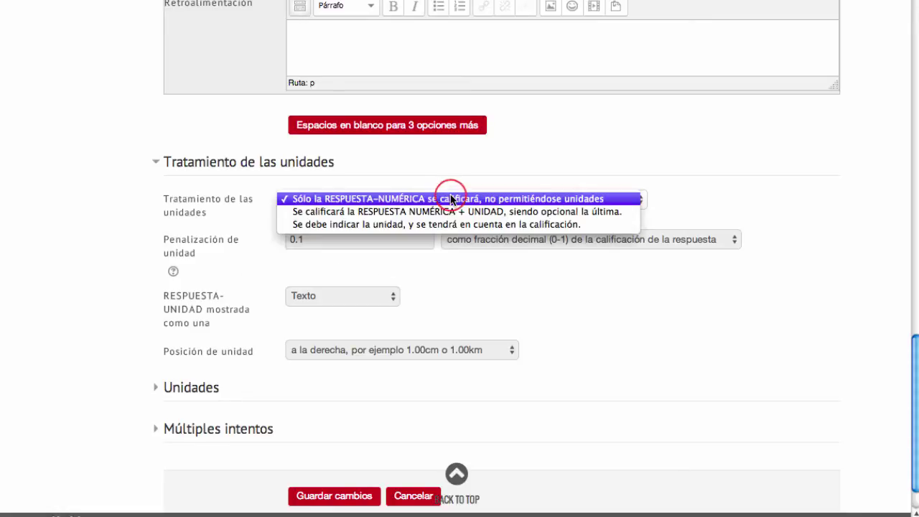
{"action": "left_click", "coordinate": [494, 200]}
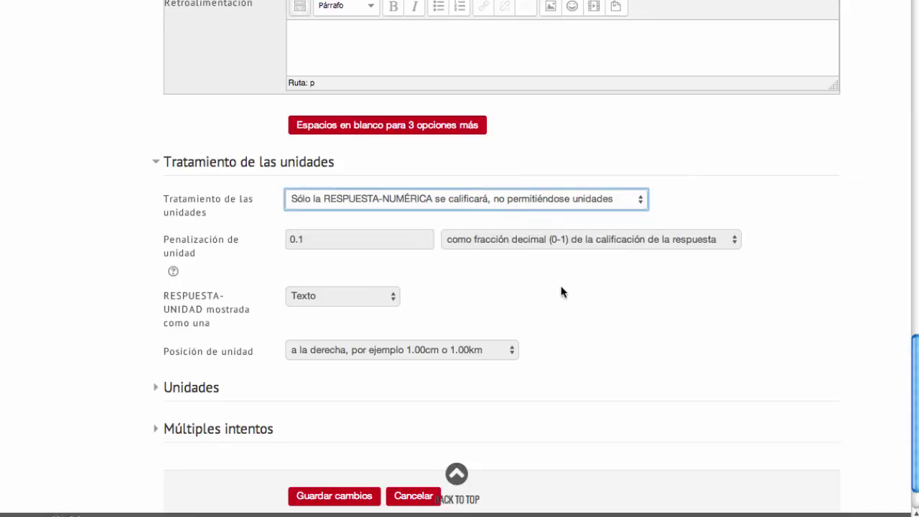
- Expand the Unidades and Múltiples intentos sections to review their settings
{"action": "scroll", "coordinate": [567, 282], "scroll_direction": "down", "scroll_amount": 2}
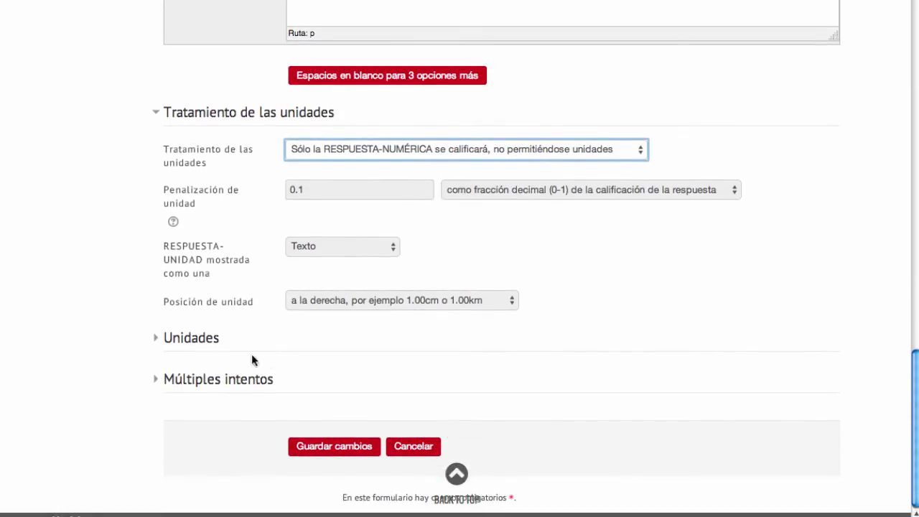
{"action": "left_click", "coordinate": [200, 338]}
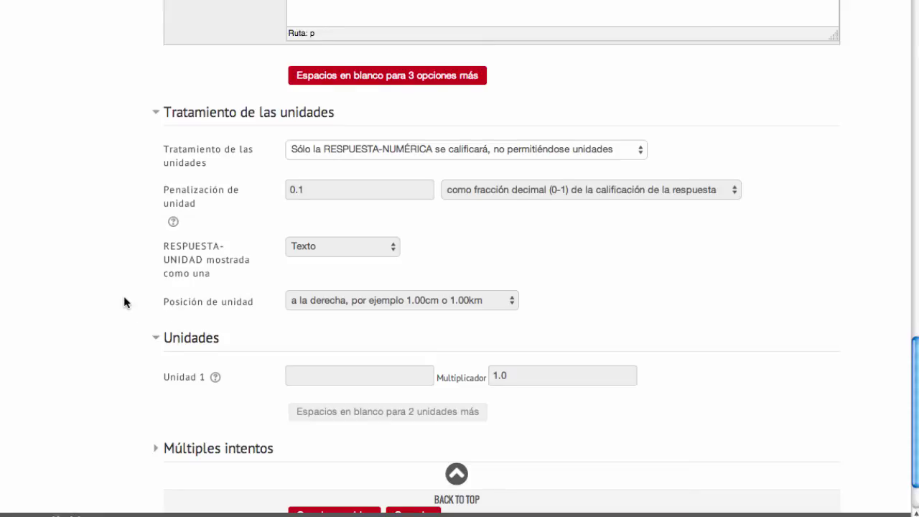
{"action": "scroll", "coordinate": [123, 295], "scroll_direction": "down", "scroll_amount": 3}
{"action": "left_click", "coordinate": [214, 380]}
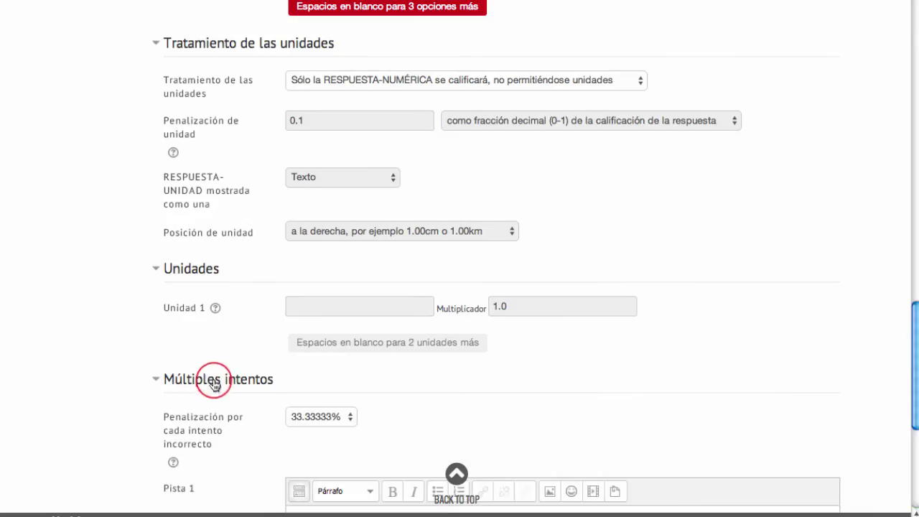
- Keep the penalty for each incorrect attempt at 33.33333%, leave the hints empty and save the numerical question
{"action": "scroll", "coordinate": [70, 249], "scroll_direction": "down", "scroll_amount": 10}
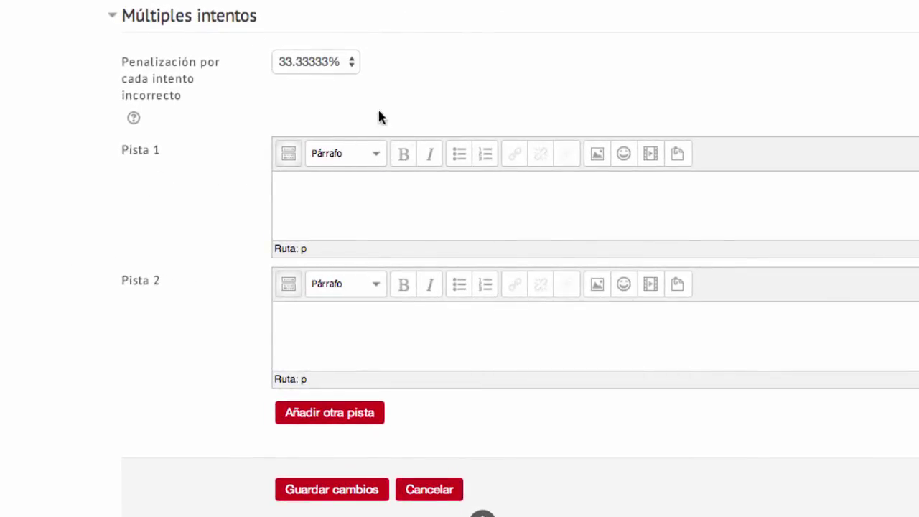
{"action": "left_click", "coordinate": [327, 64]}
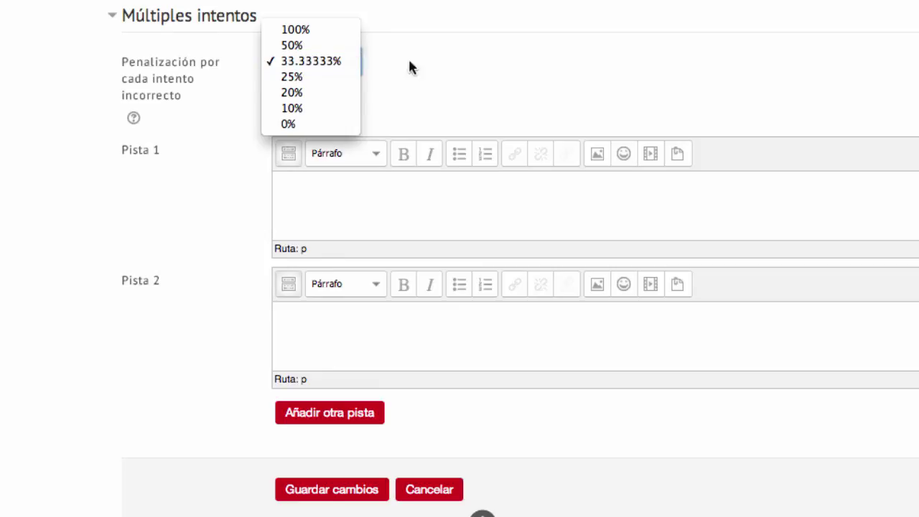
{"action": "left_click", "coordinate": [519, 63]}
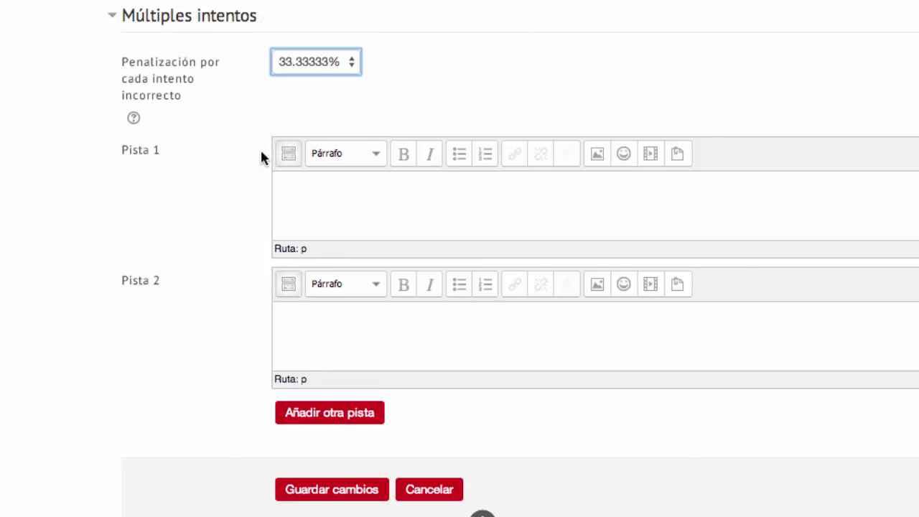
{"action": "left_click", "coordinate": [343, 196]}
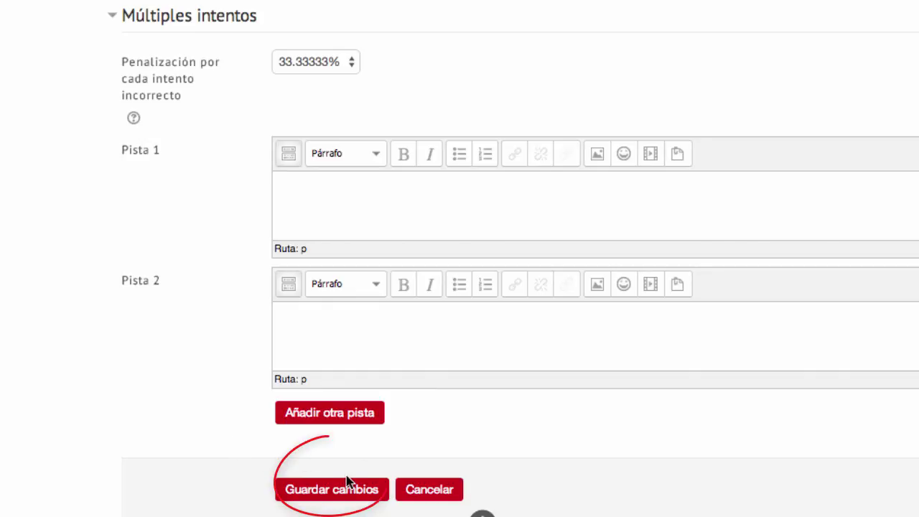
{"action": "left_click", "coordinate": [360, 495]}
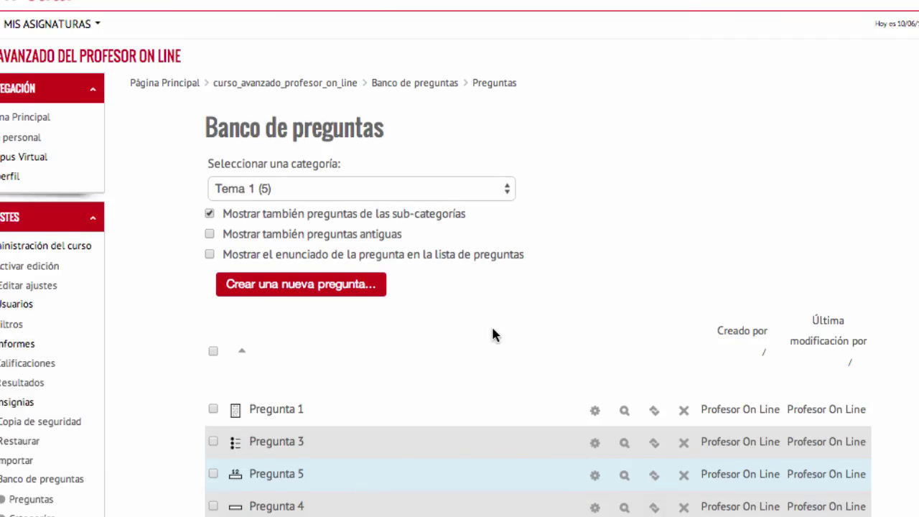
{"action": "scroll", "coordinate": [492, 332], "scroll_direction": "down", "scroll_amount": 2}
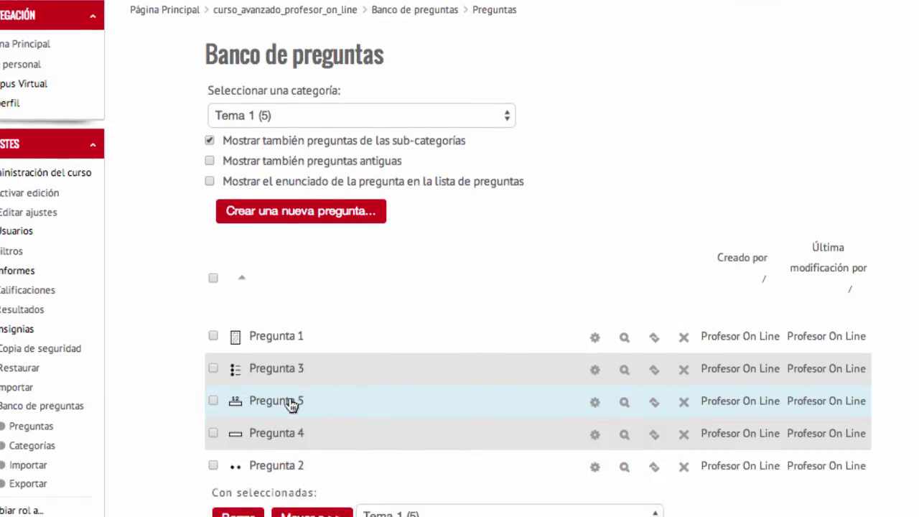